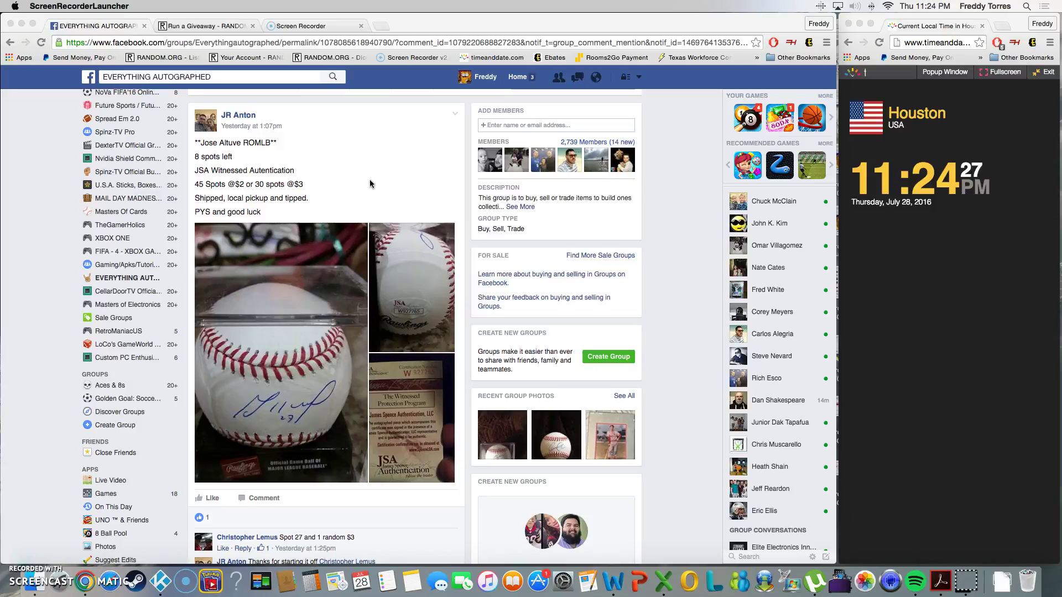
{"action": "scroll", "coordinate": [369, 179], "scroll_direction": "down", "scroll_amount": 1}
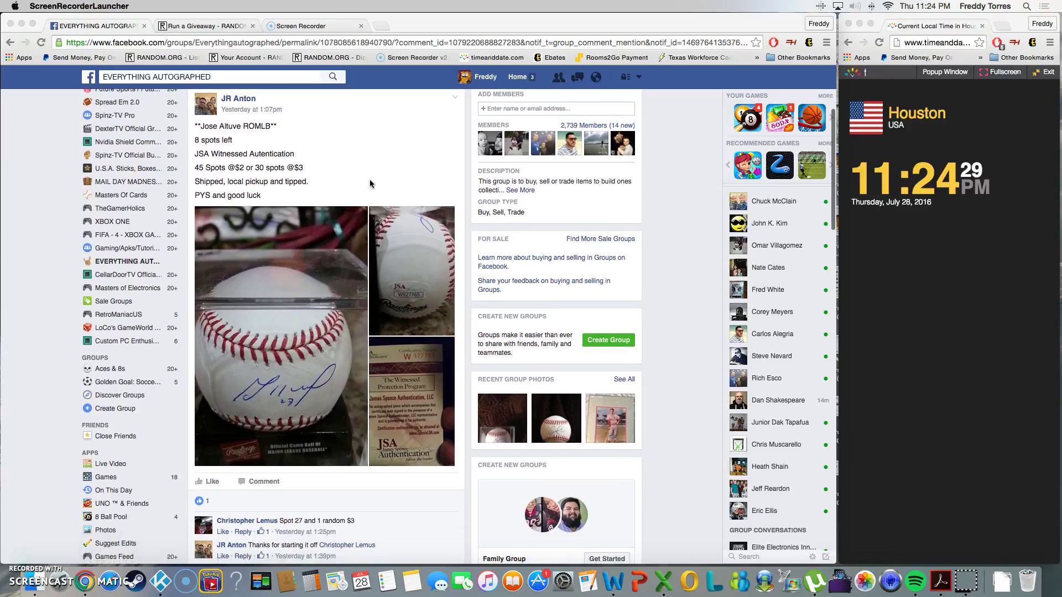
{"action": "scroll", "coordinate": [369, 180], "scroll_direction": "down", "scroll_amount": 2}
{"action": "scroll", "coordinate": [369, 180], "scroll_direction": "down", "scroll_amount": 5}
{"action": "scroll", "coordinate": [369, 180], "scroll_direction": "up", "scroll_amount": 8}
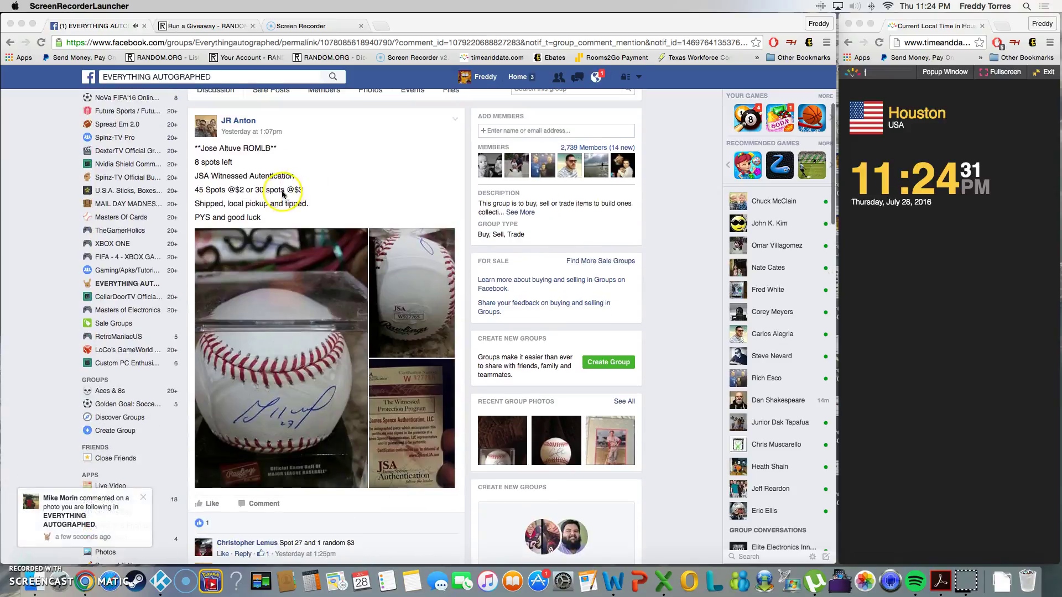
{"action": "scroll", "coordinate": [343, 246], "scroll_direction": "down", "scroll_amount": 5}
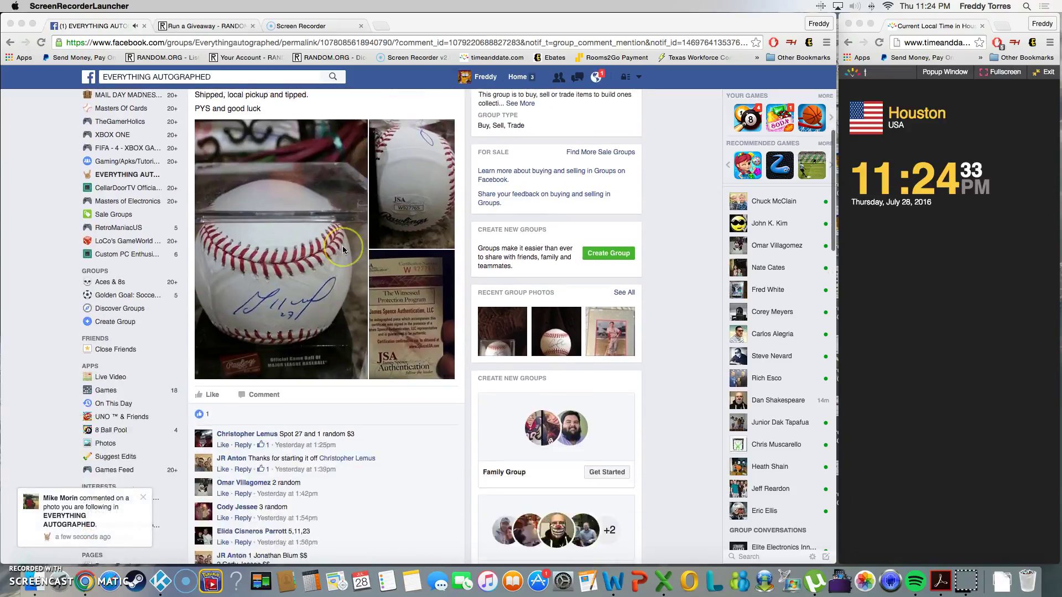
{"action": "scroll", "coordinate": [343, 246], "scroll_direction": "down", "scroll_amount": 3}
{"action": "scroll", "coordinate": [343, 245], "scroll_direction": "down", "scroll_amount": 1}
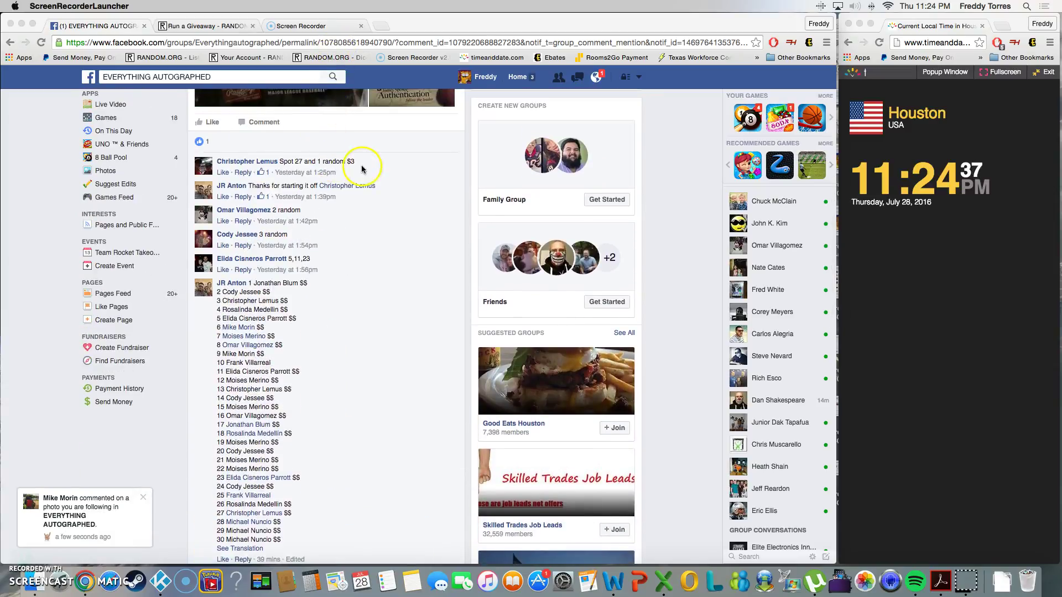
{"action": "scroll", "coordinate": [319, 379], "scroll_direction": "down", "scroll_amount": 10}
{"action": "scroll", "coordinate": [319, 379], "scroll_direction": "down", "scroll_amount": 5}
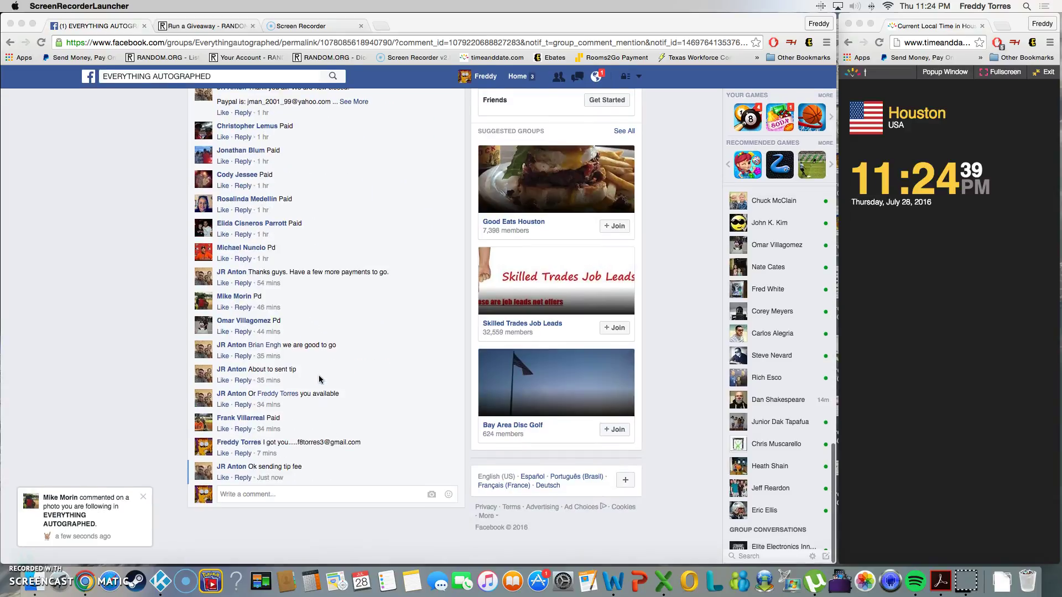
Post a 'live' comment at the end of the Facebook giveaway post's thread
{"action": "left_click", "coordinate": [294, 496]}
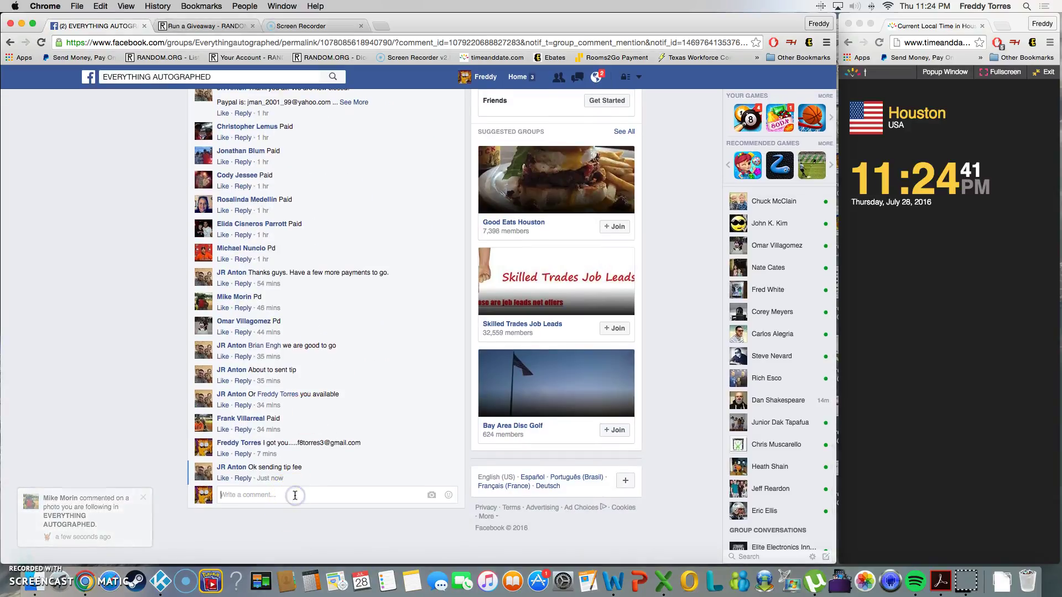
{"action": "type", "text": "Ilive"}
{"action": "key", "text": "Return"}
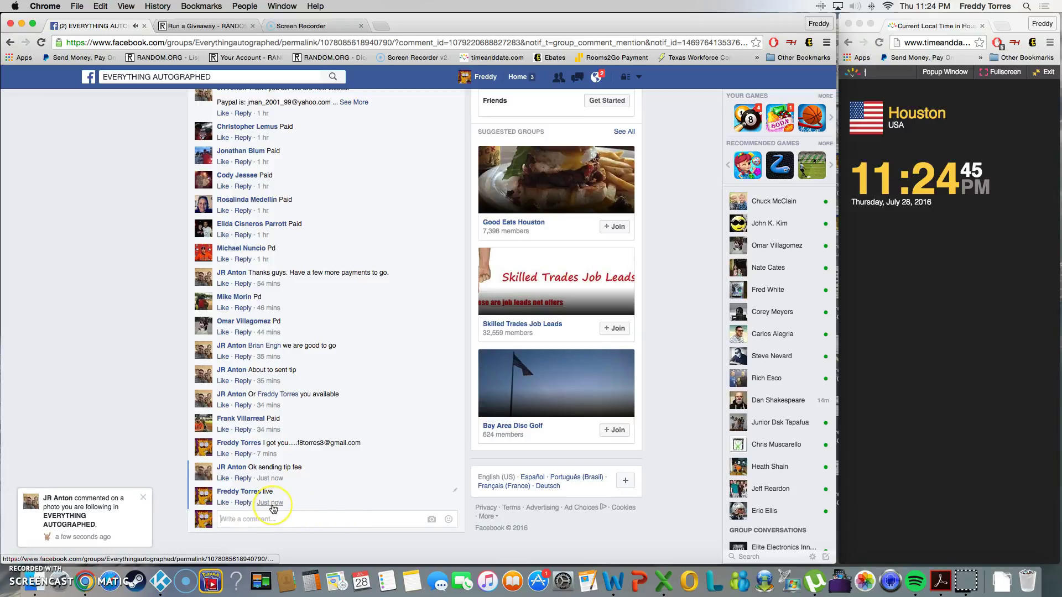
{"action": "mouse_move", "coordinate": [270, 503]}
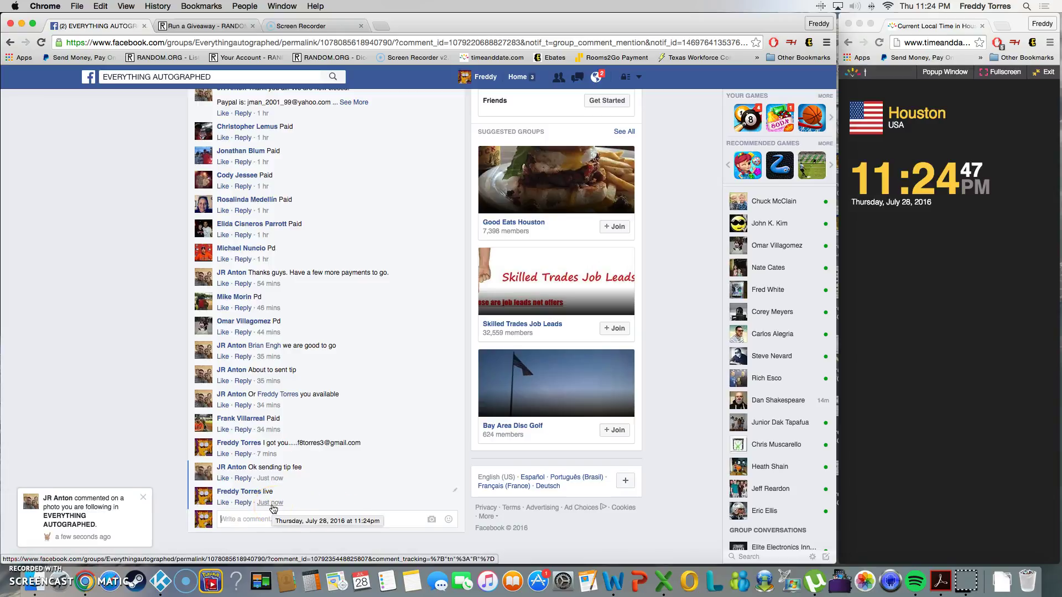
Roll 2d6 on the RANDOM.ORG giveaway page to set 5 rounds
{"action": "left_click", "coordinate": [204, 26]}
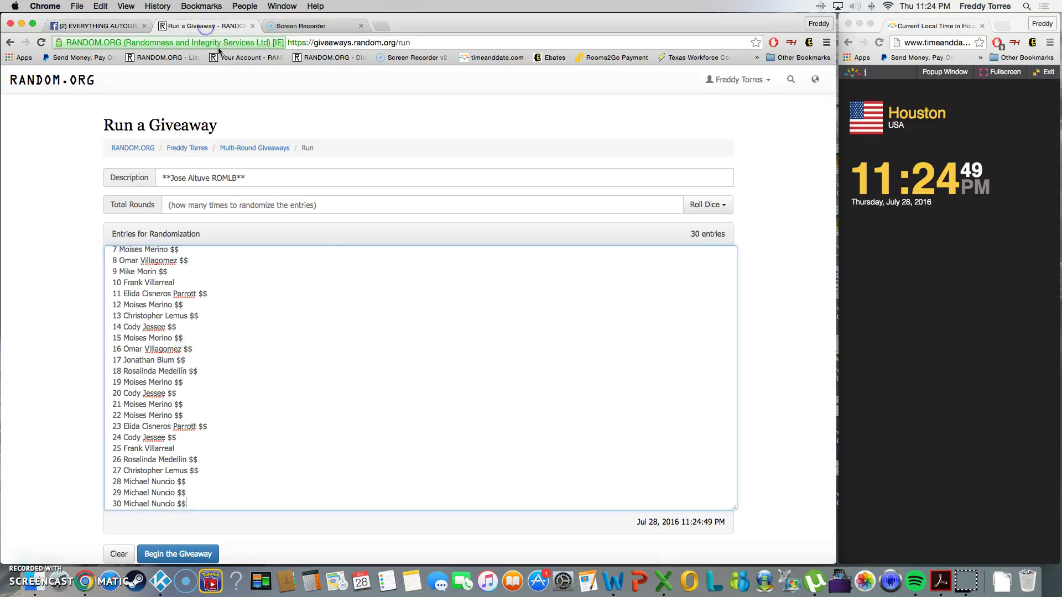
{"action": "scroll", "coordinate": [261, 382], "scroll_direction": "up", "scroll_amount": 5}
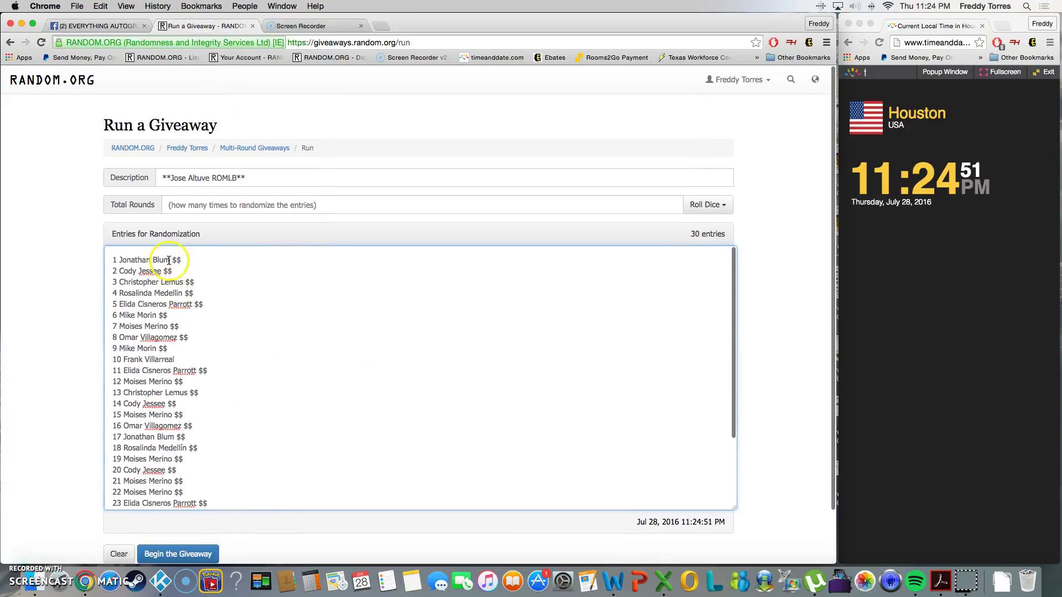
{"action": "scroll", "coordinate": [271, 430], "scroll_direction": "down", "scroll_amount": 5}
{"action": "scroll", "coordinate": [271, 430], "scroll_direction": "down", "scroll_amount": 3}
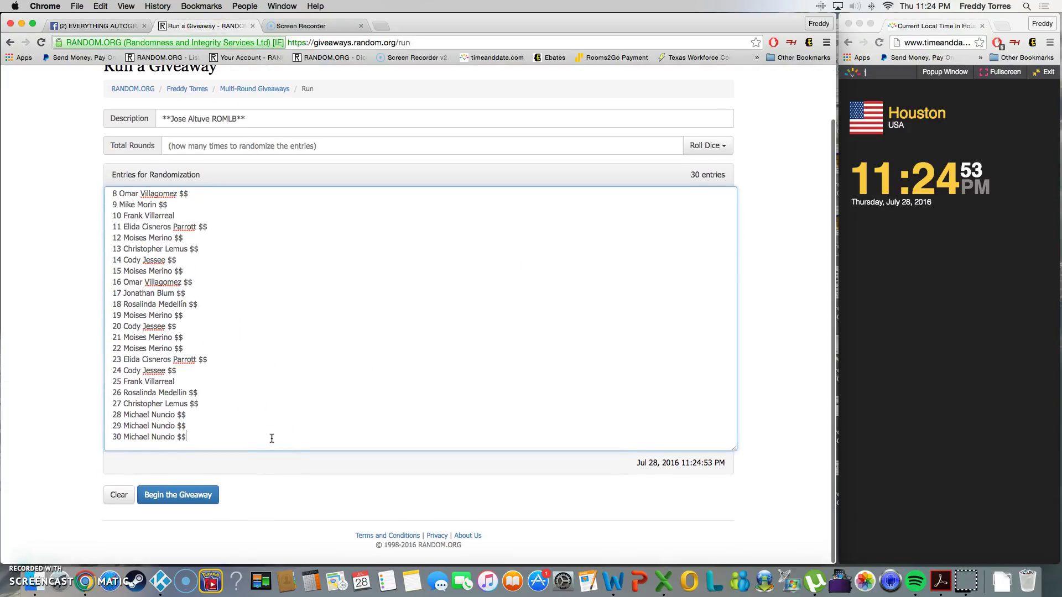
{"action": "left_click", "coordinate": [706, 145]}
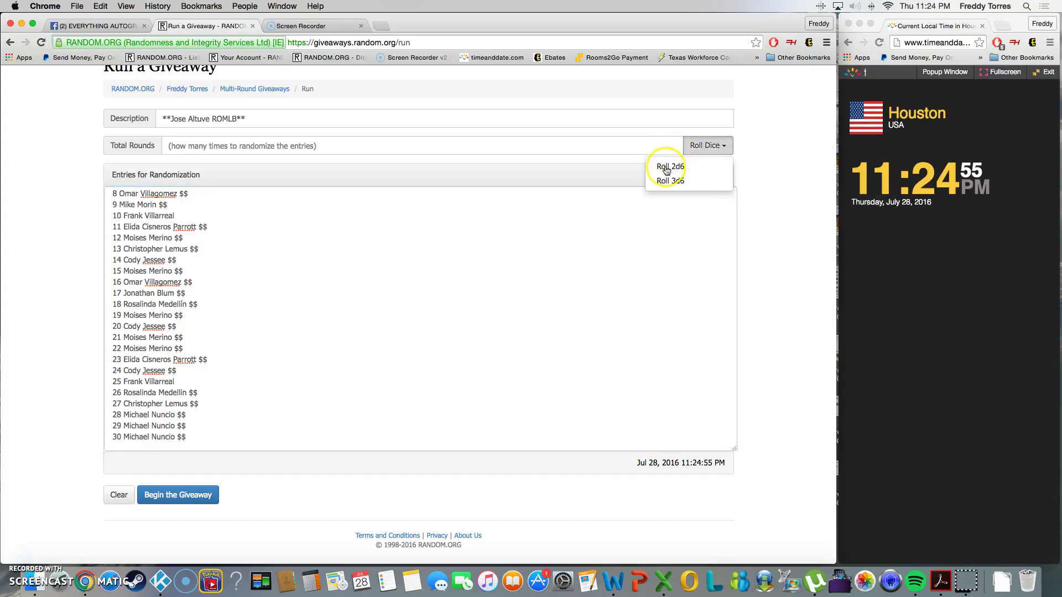
{"action": "left_click", "coordinate": [671, 167]}
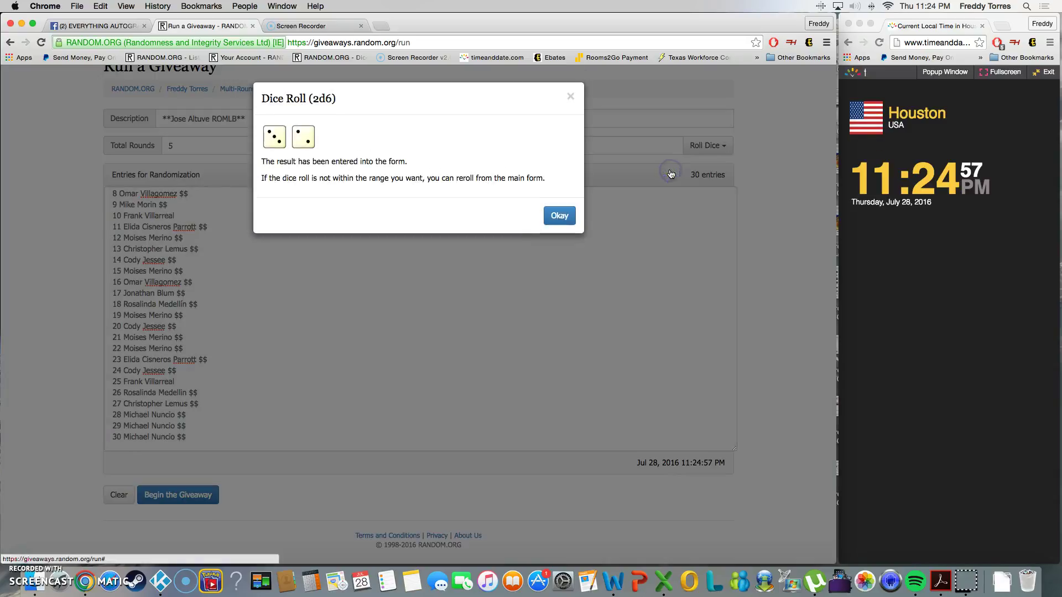
{"action": "left_click", "coordinate": [560, 215]}
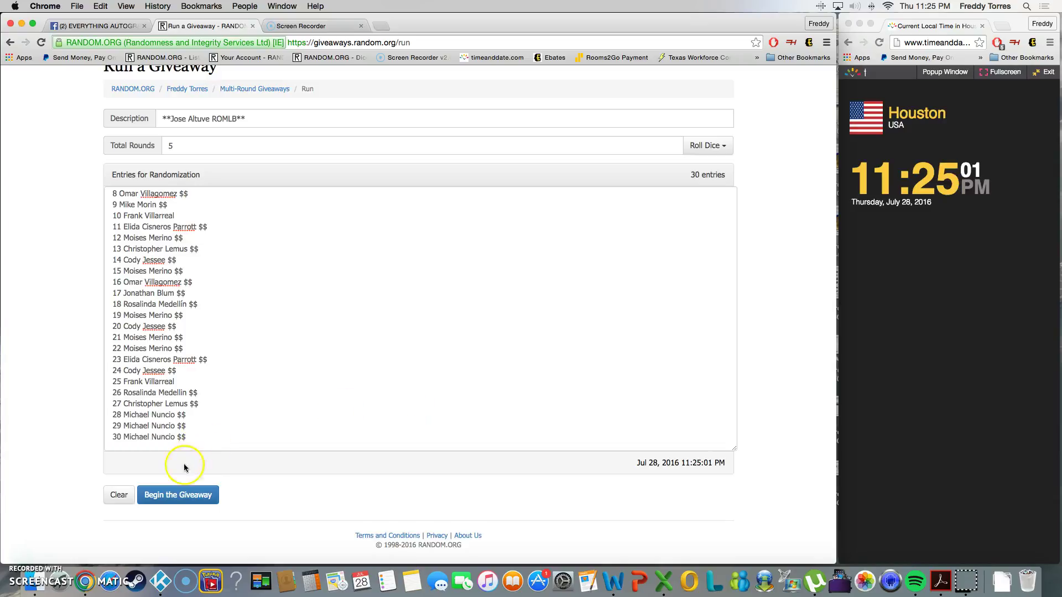
Begin the 30-entry giveaway and review the round 1 shuffled results
{"action": "left_click", "coordinate": [177, 495]}
{"action": "left_click", "coordinate": [516, 214]}
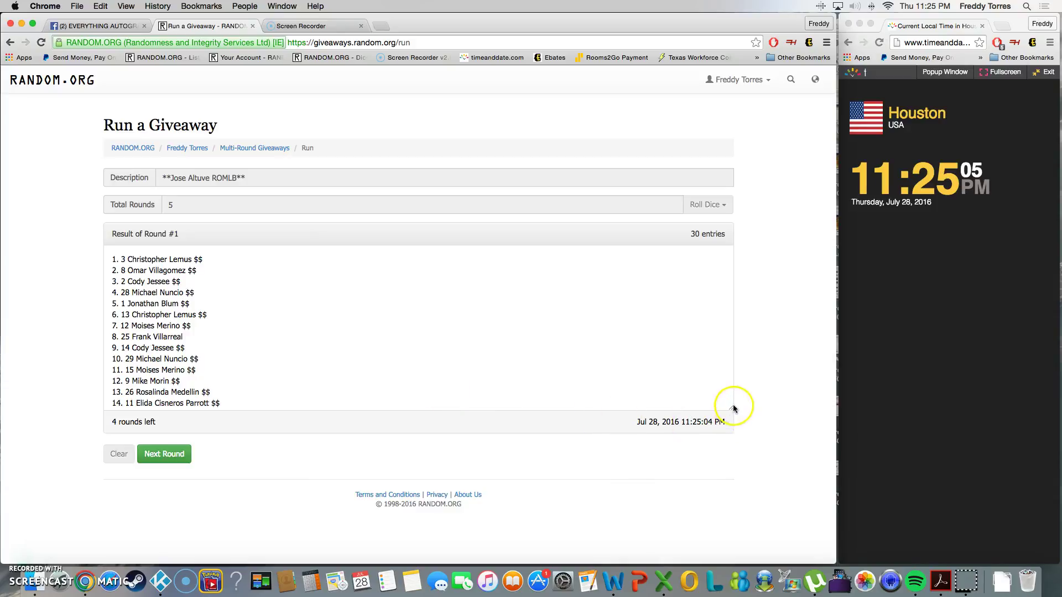
{"action": "left_click_drag", "start_coordinate": [734, 409], "coordinate": [730, 444]}
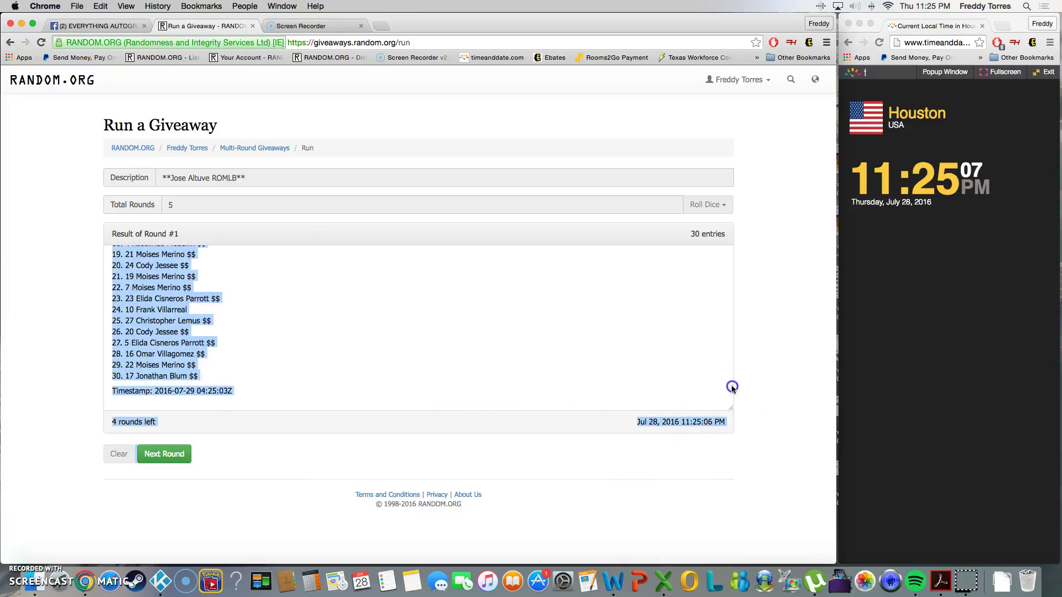
{"action": "left_click", "coordinate": [728, 324]}
{"action": "scroll", "coordinate": [606, 348], "scroll_direction": "up", "scroll_amount": 10}
{"action": "left_click_drag", "start_coordinate": [729, 405], "coordinate": [735, 509]}
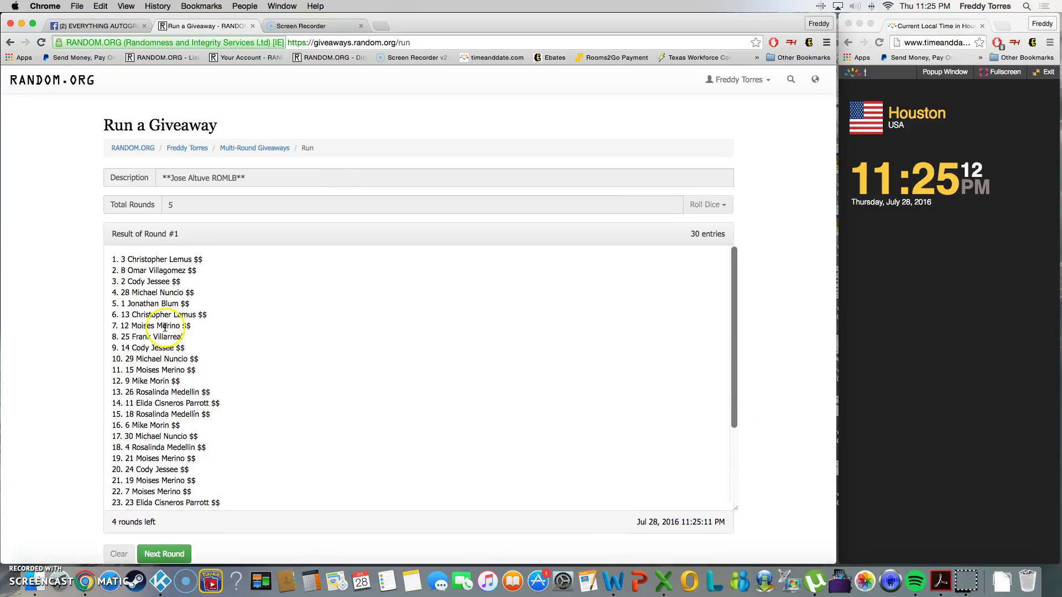
{"action": "scroll", "coordinate": [262, 362], "scroll_direction": "down", "scroll_amount": 10}
Run randomization rounds 2, 3 and 4 of the giveaway
{"action": "left_click", "coordinate": [164, 495]}
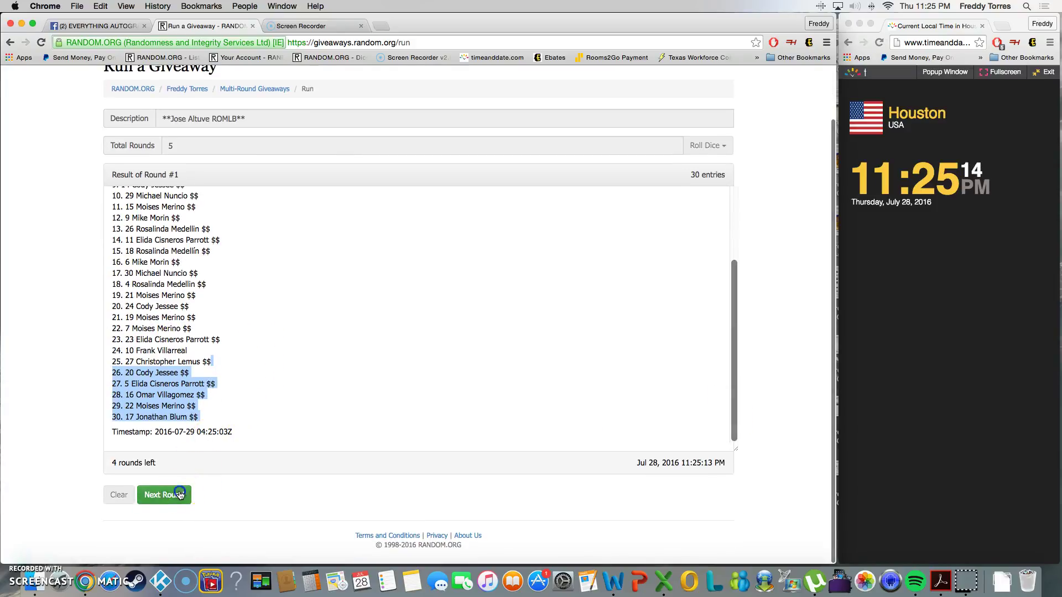
{"action": "scroll", "coordinate": [250, 373], "scroll_direction": "down", "scroll_amount": 10}
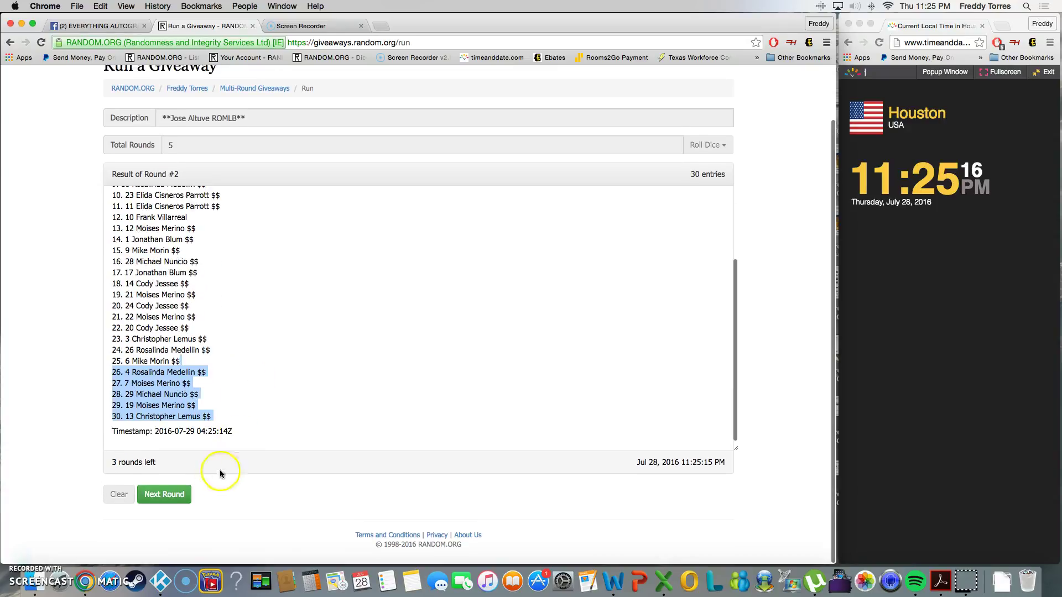
{"action": "left_click", "coordinate": [164, 494]}
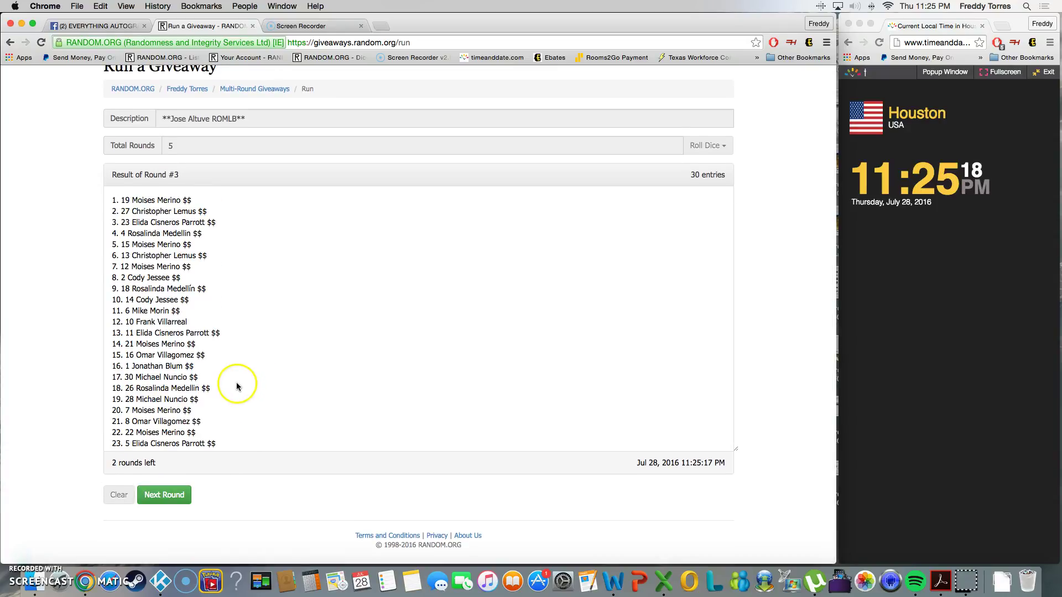
{"action": "scroll", "coordinate": [241, 373], "scroll_direction": "down", "scroll_amount": 10}
{"action": "left_click", "coordinate": [164, 495]}
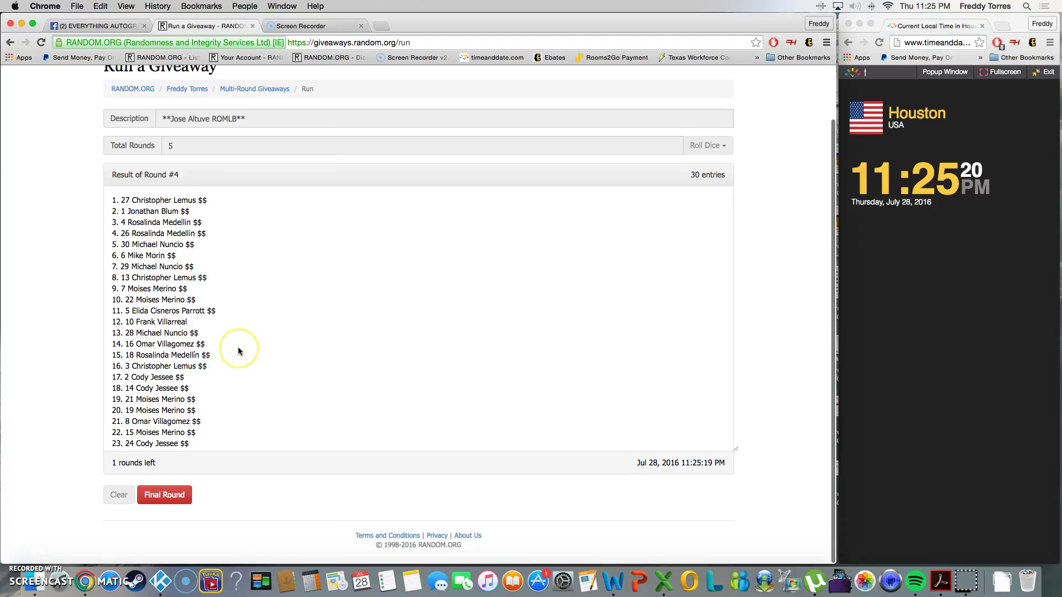
{"action": "scroll", "coordinate": [238, 346], "scroll_direction": "down", "scroll_amount": 10}
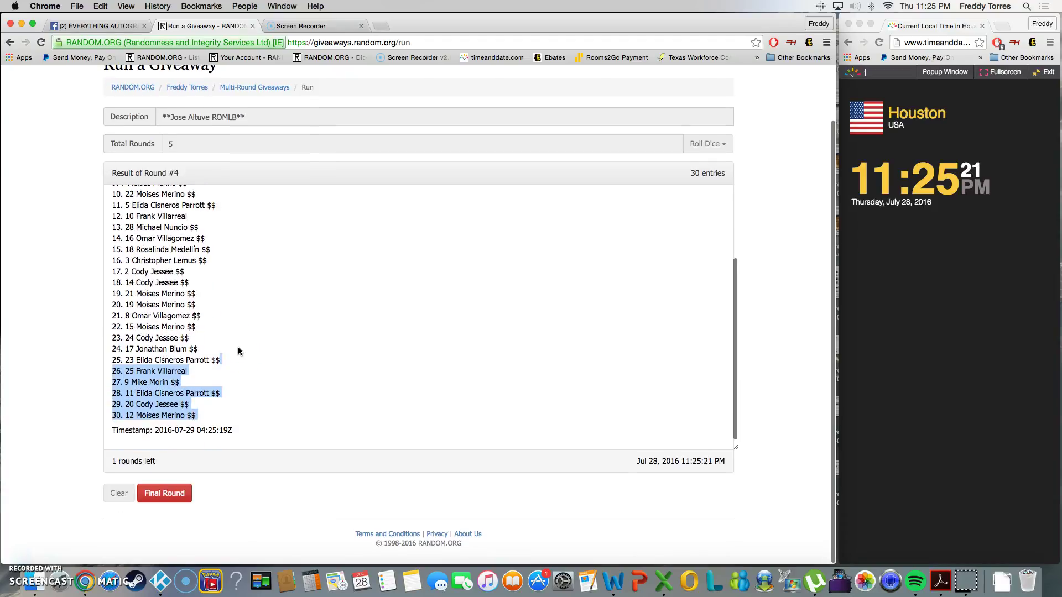
{"action": "left_click", "coordinate": [239, 390]}
{"action": "left_click", "coordinate": [231, 435]}
{"action": "scroll", "coordinate": [200, 340], "scroll_direction": "up", "scroll_amount": 10}
{"action": "scroll", "coordinate": [200, 341], "scroll_direction": "down", "scroll_amount": 1}
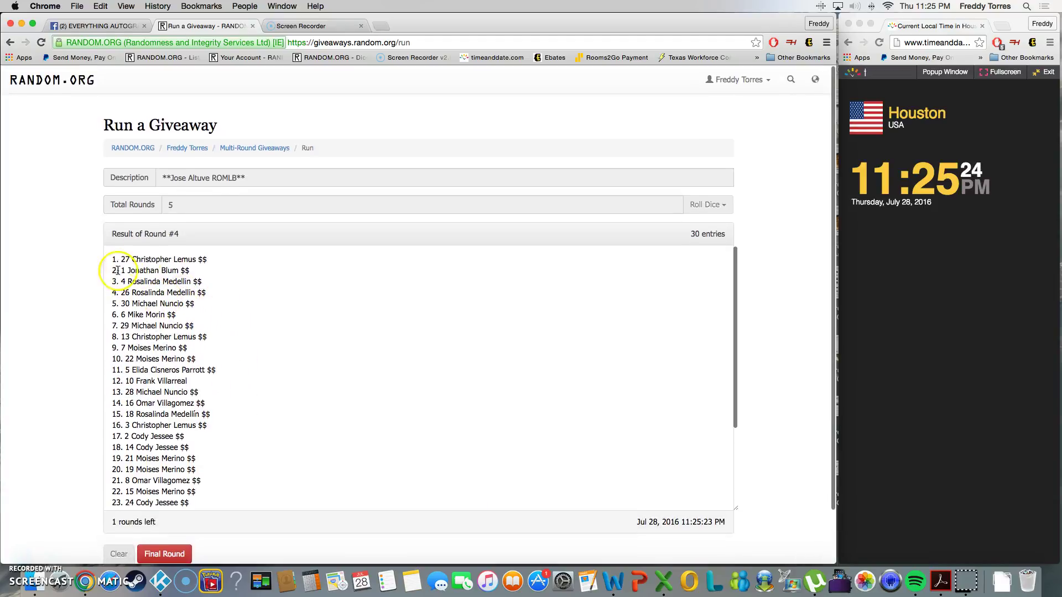
{"action": "scroll", "coordinate": [231, 380], "scroll_direction": "down", "scroll_amount": 8}
{"action": "scroll", "coordinate": [201, 415], "scroll_direction": "down", "scroll_amount": 3}
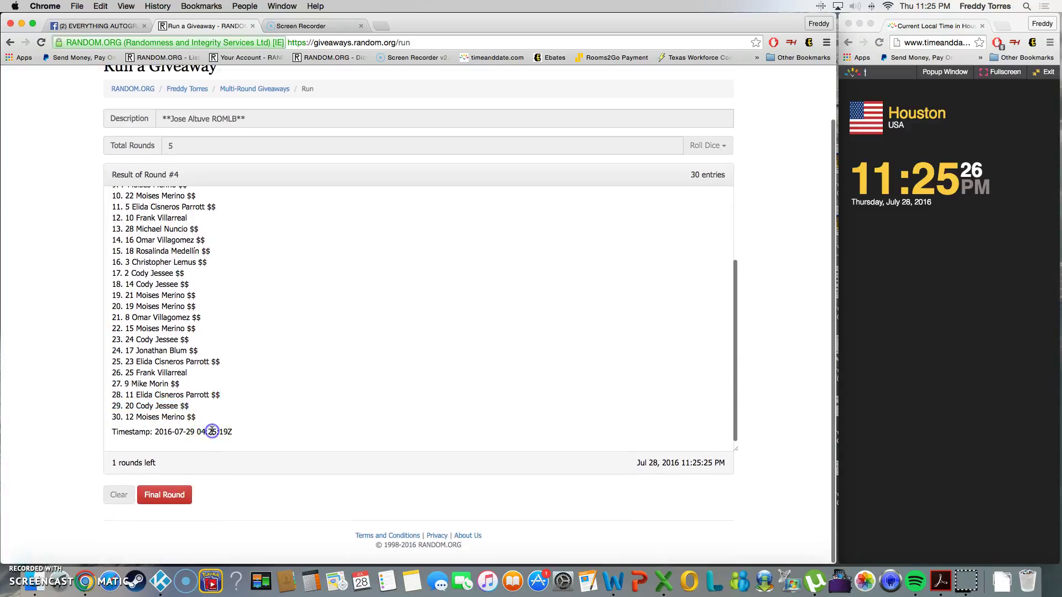
{"action": "left_click", "coordinate": [207, 437]}
{"action": "scroll", "coordinate": [198, 311], "scroll_direction": "up", "scroll_amount": 3}
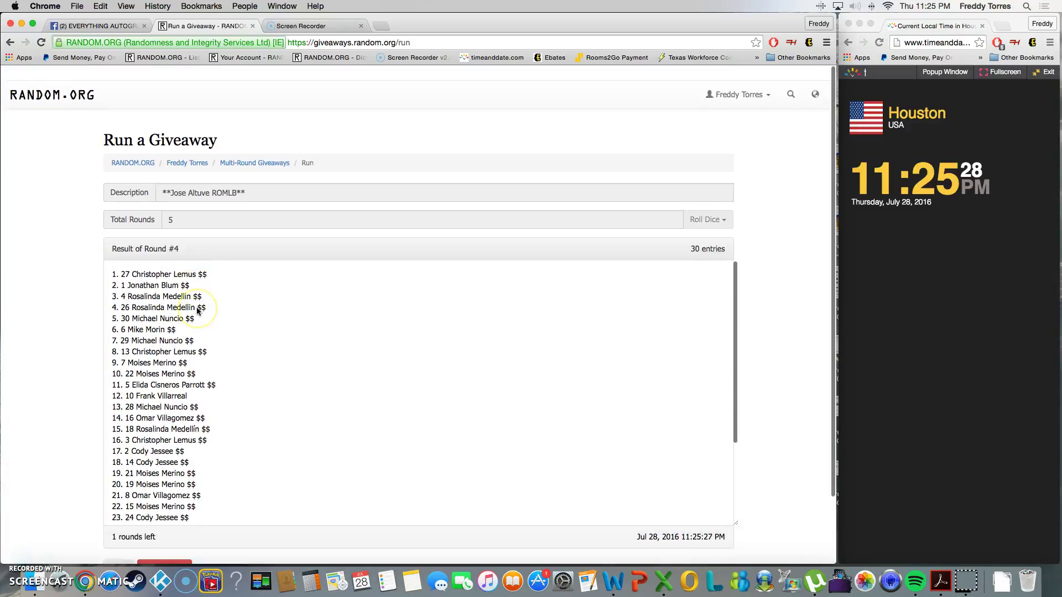
{"action": "scroll", "coordinate": [197, 332], "scroll_direction": "down", "scroll_amount": 3}
Run the fifth and final round, putting entry 7 first
{"action": "left_click", "coordinate": [175, 499]}
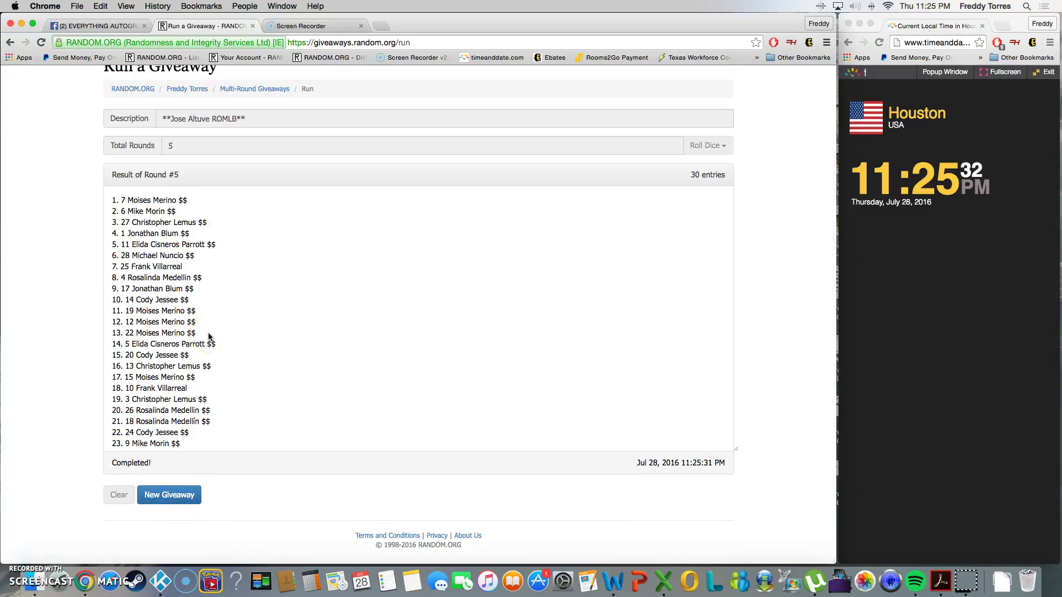
{"action": "scroll", "coordinate": [209, 337], "scroll_direction": "down", "scroll_amount": 1}
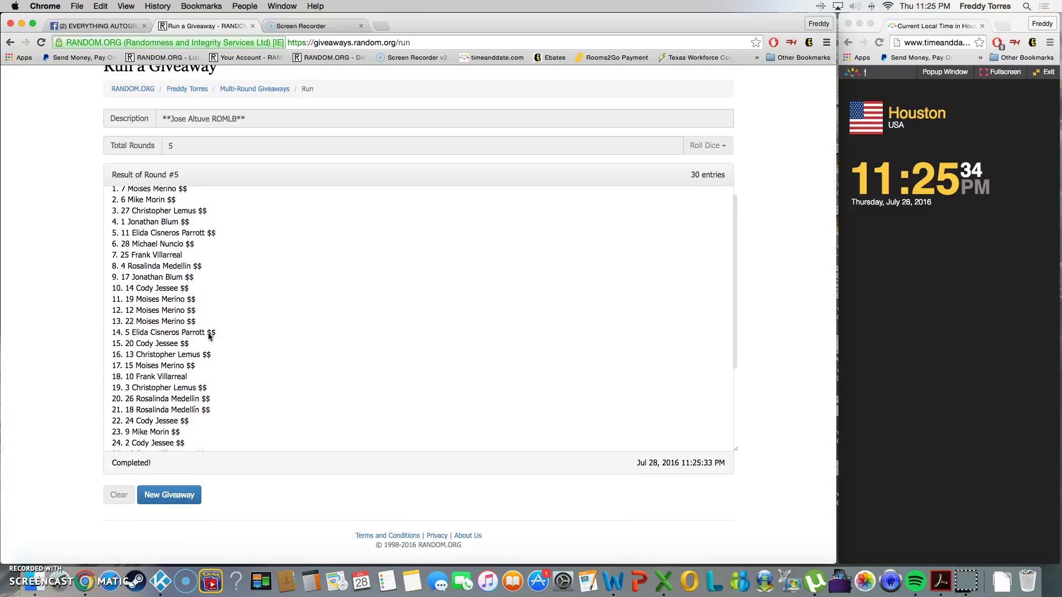
{"action": "scroll", "coordinate": [210, 335], "scroll_direction": "down", "scroll_amount": 5}
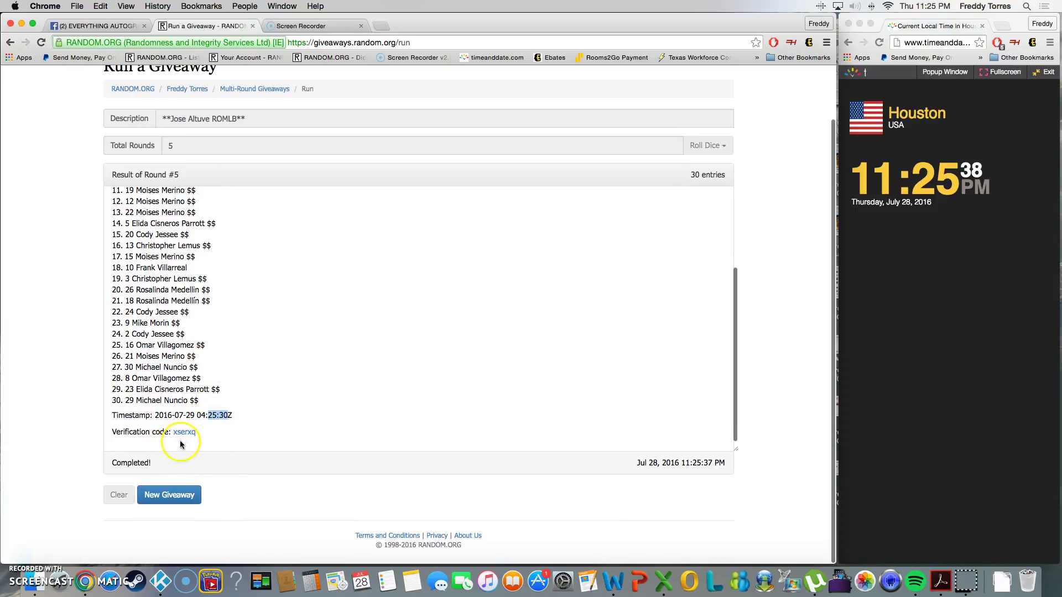
{"action": "scroll", "coordinate": [227, 406], "scroll_direction": "up", "scroll_amount": 6}
{"action": "scroll", "coordinate": [240, 358], "scroll_direction": "up", "scroll_amount": 2}
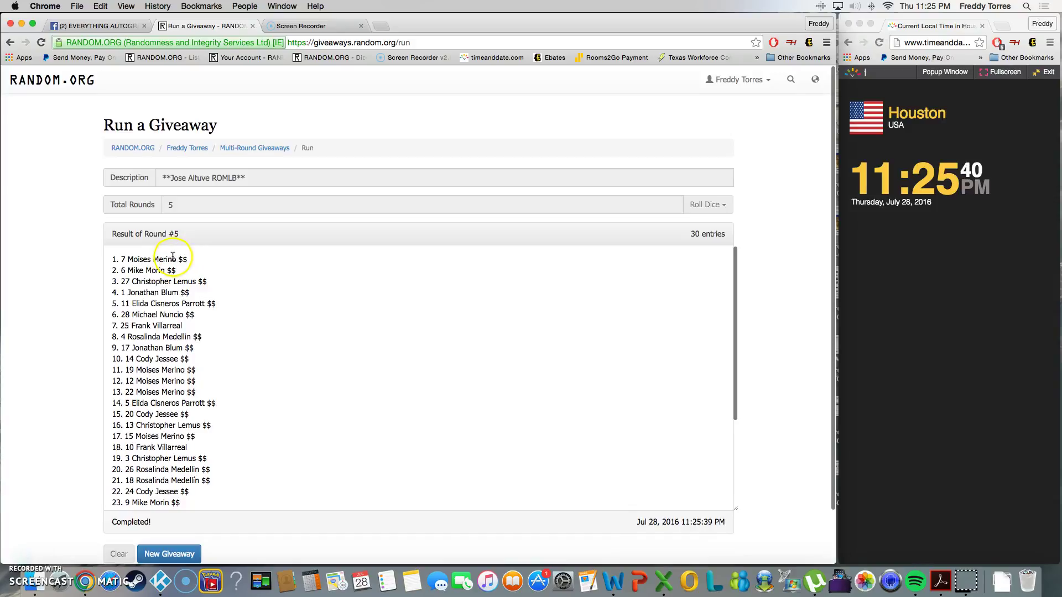
Post a 'done' comment after 'live' on the Facebook giveaway post
{"action": "left_click", "coordinate": [97, 26]}
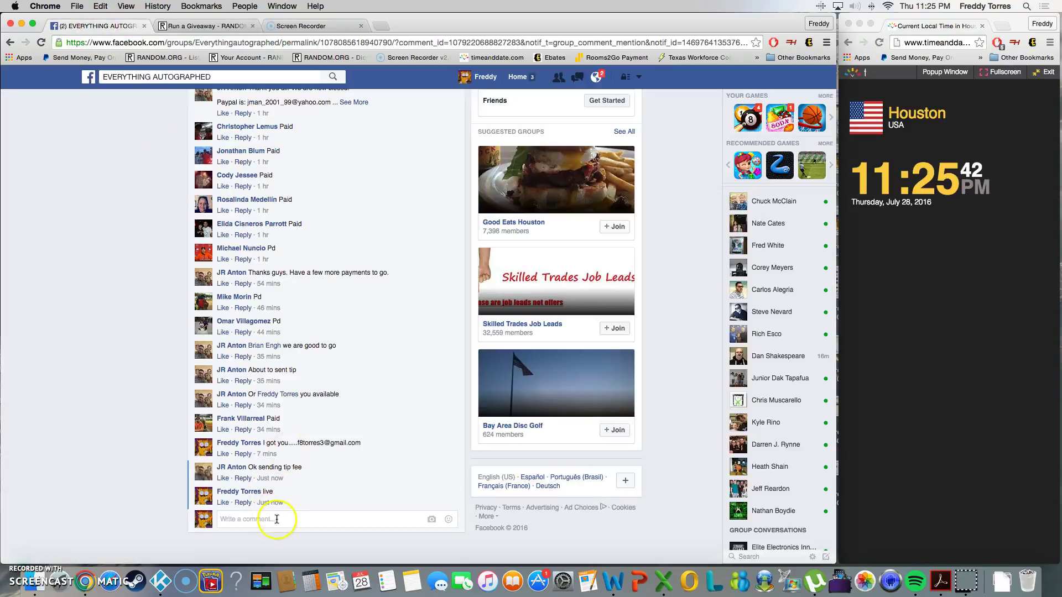
{"action": "type", "text": "done"}
{"action": "key", "text": "Return"}
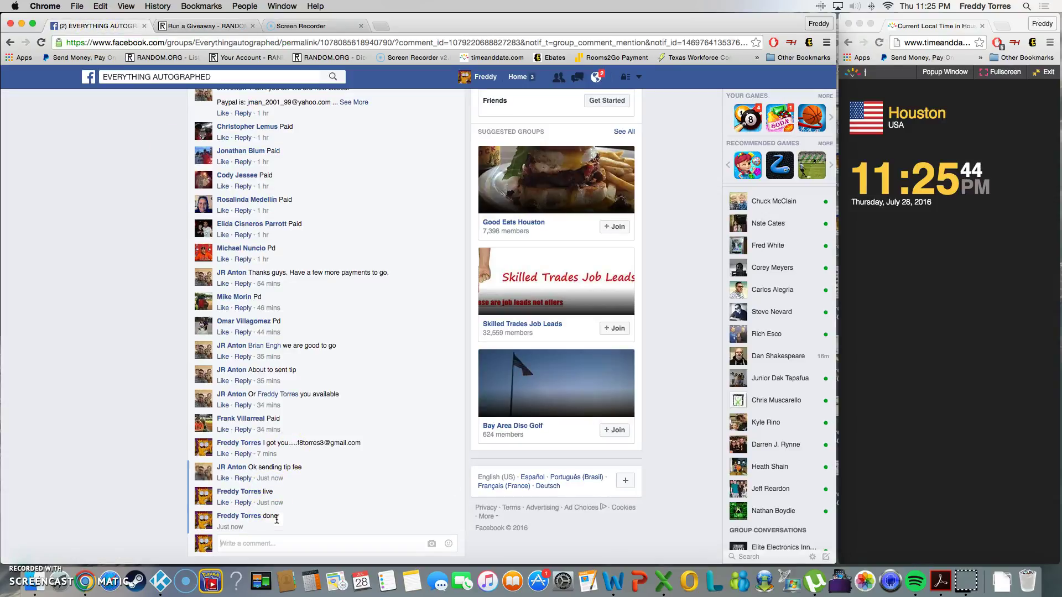